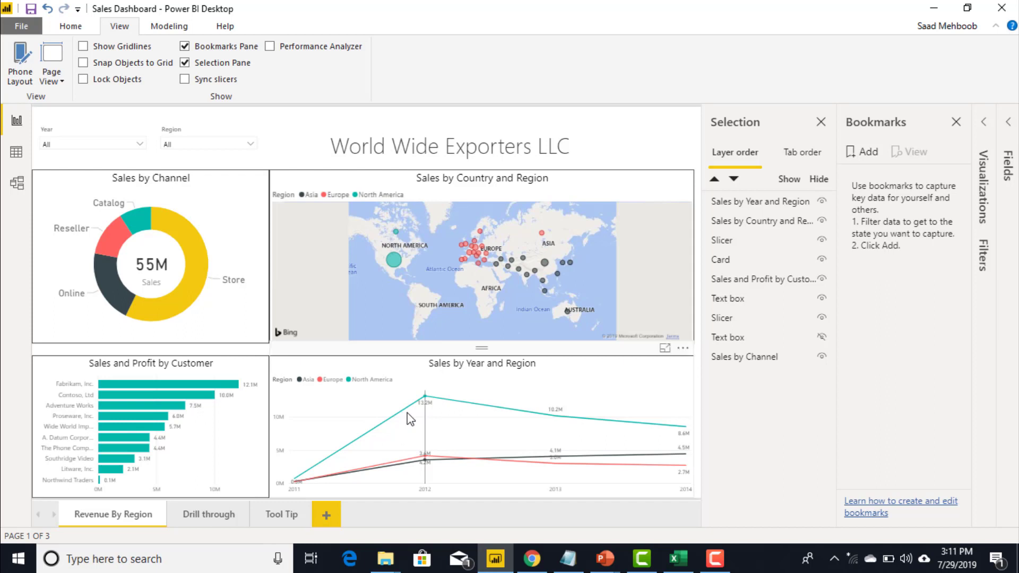
- Hide all visuals on the page except the Year and Region slicers, the Sales by Channel donut chart and its sales card
left_click(816, 183)
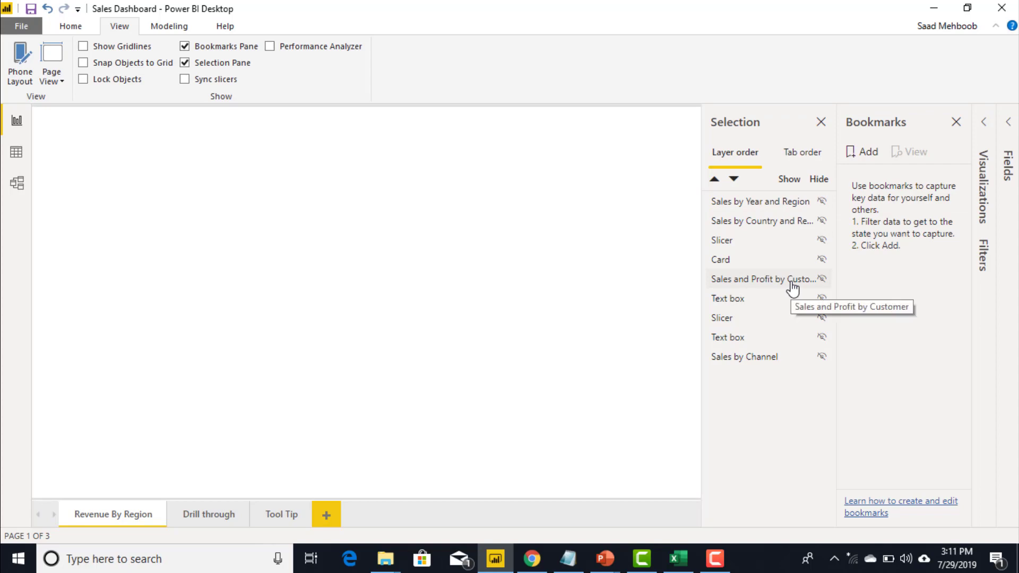
left_click(773, 244)
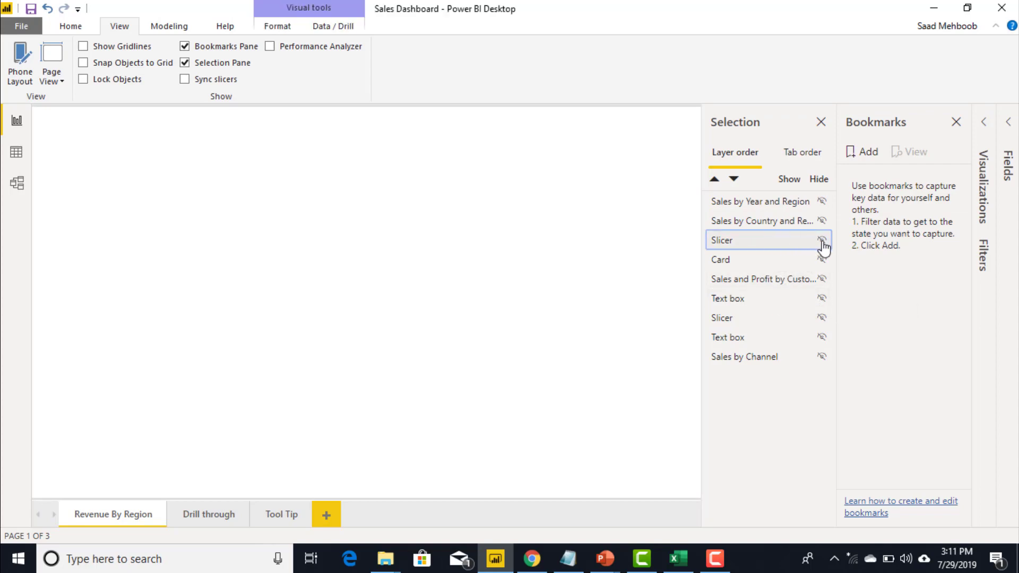
left_click(821, 242)
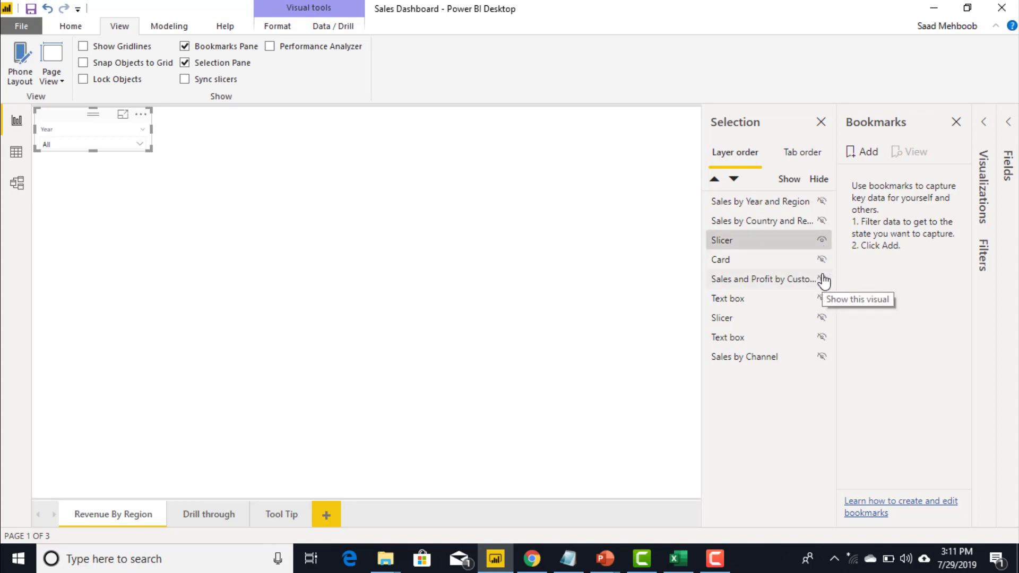
left_click(821, 319)
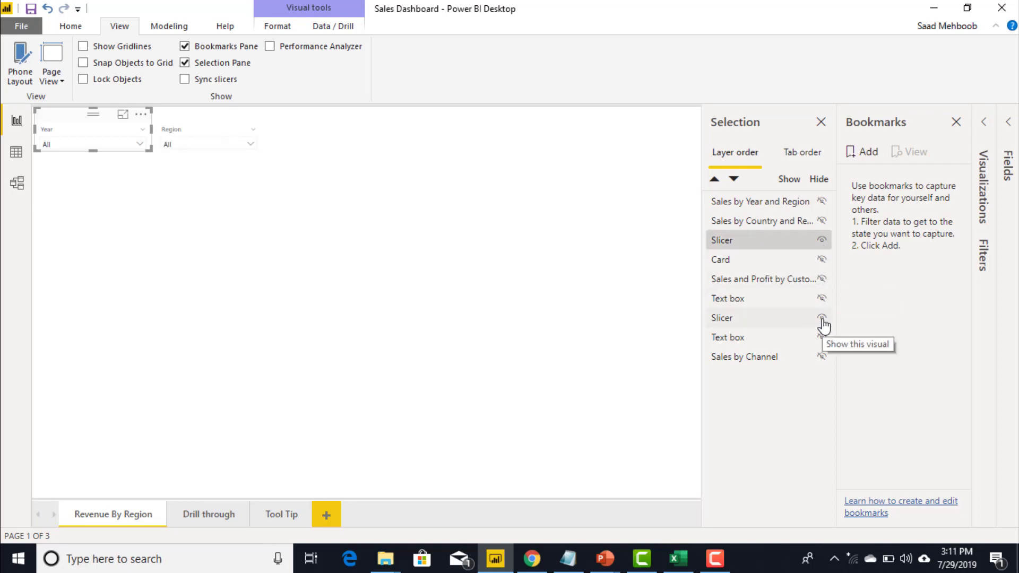
left_click(821, 356)
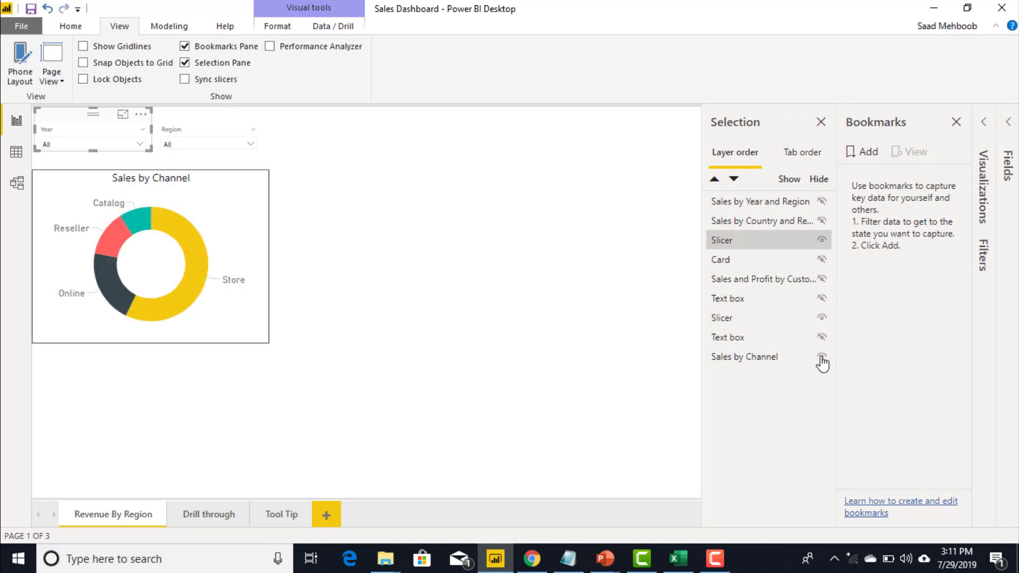
left_click(821, 260)
- Add a wide text box beside the donut chart reading "The Sales by Channel is dominated by retail stores"
left_click(84, 29)
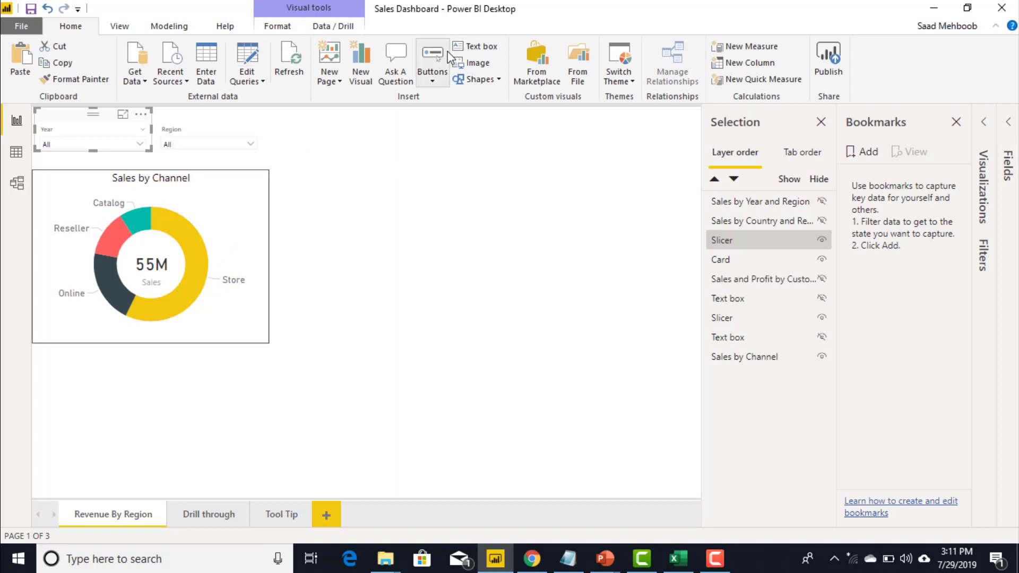
left_click(476, 46)
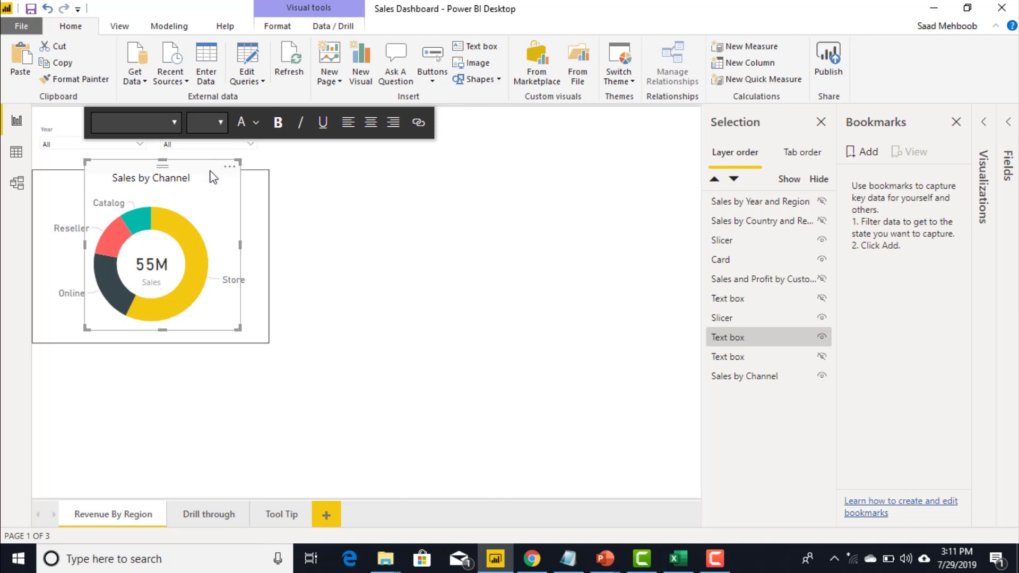
left_click_drag(213, 177, 415, 189)
left_click_drag(446, 257, 558, 259)
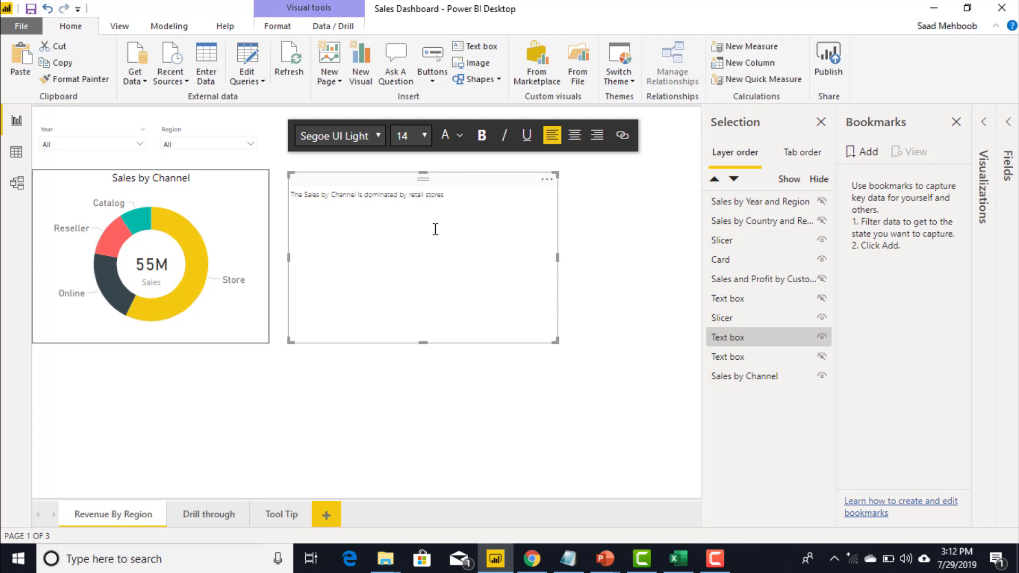
- Set the font size of the whole sentence in the new text box to 42
key("ctrl+shift+Left")
key("ctrl+shift+Left")
key("ctrl+shift+Left")
key("ctrl+shift+Left")
key("ctrl+shift+Left")
key("ctrl+shift+Left")
key("ctrl+shift+Left")
key("ctrl+shift+Left")
key("ctrl+shift+Left")
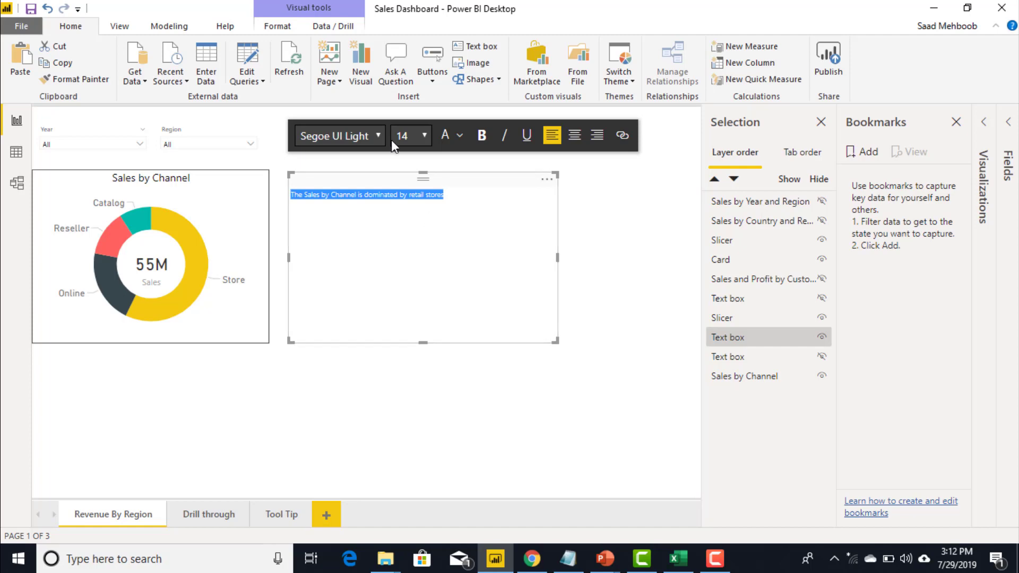
left_click(424, 136)
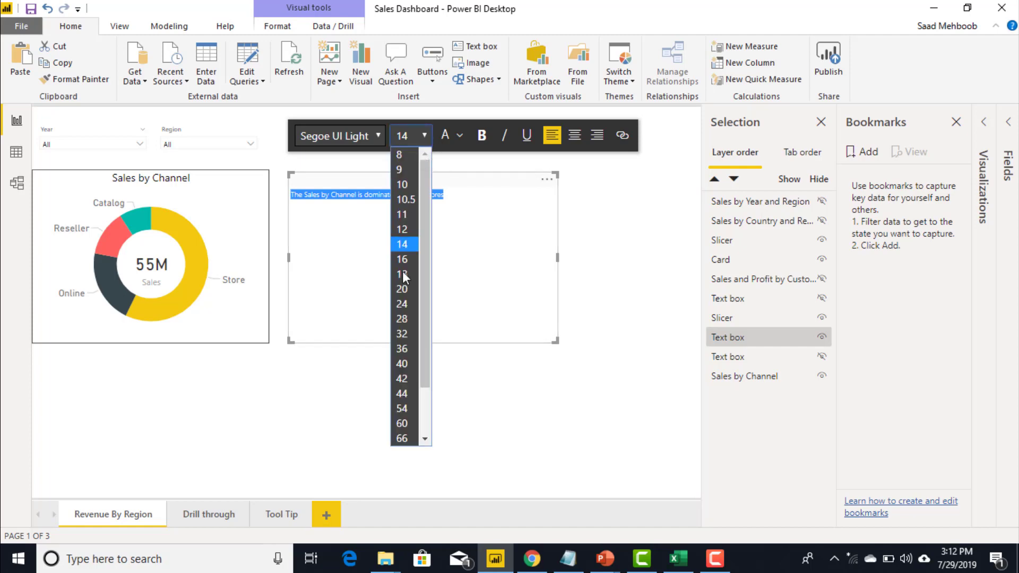
left_click(403, 378)
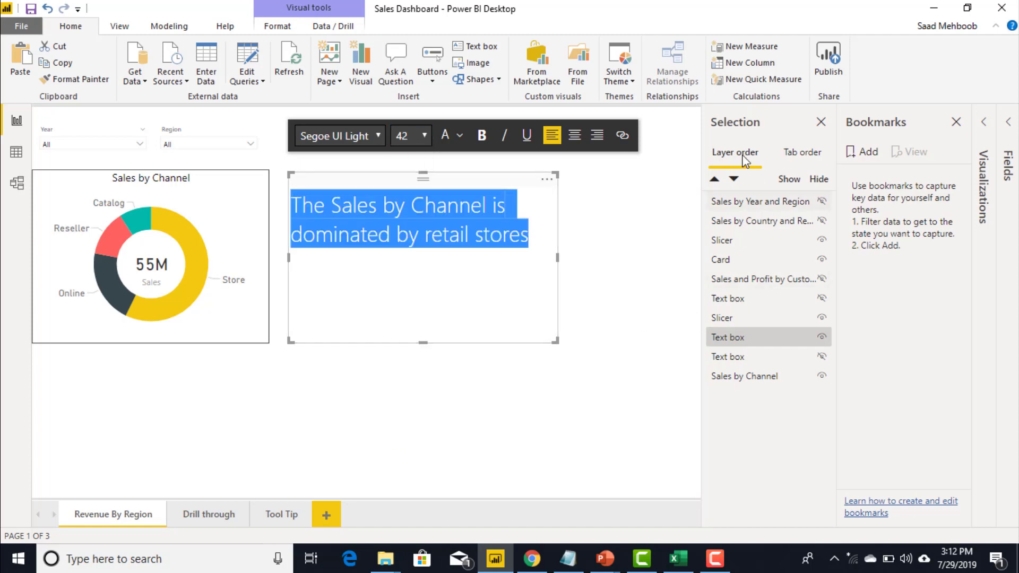
left_click(520, 187)
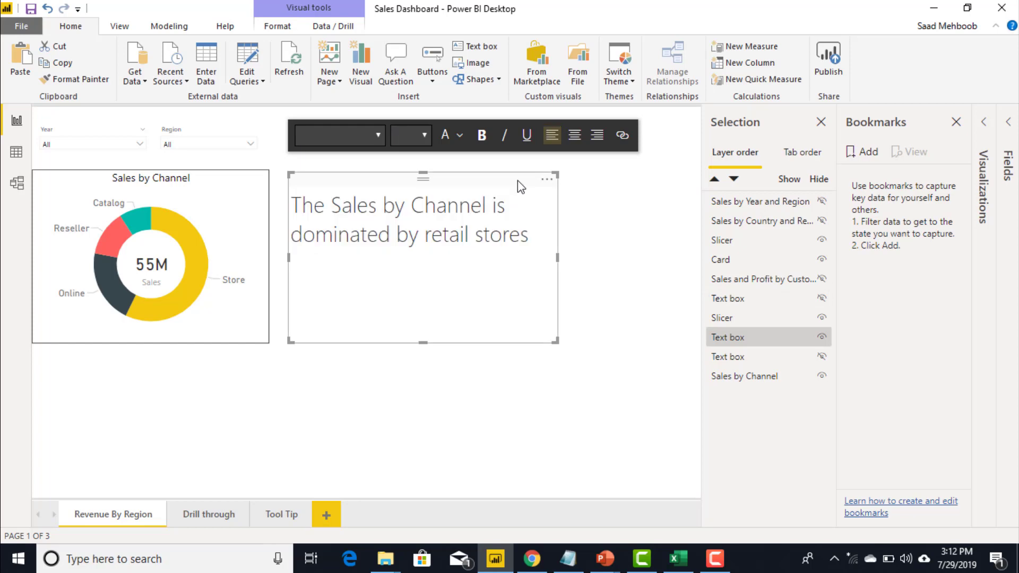
- Turn on the background of the sales comment text box and colour it light teal
left_click(611, 215)
left_click(992, 167)
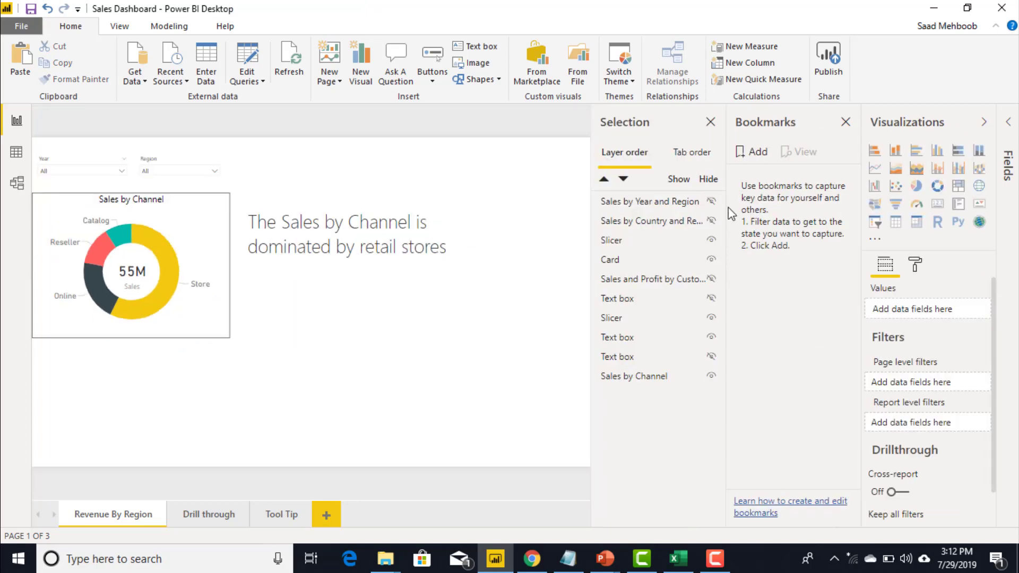
left_click(397, 213)
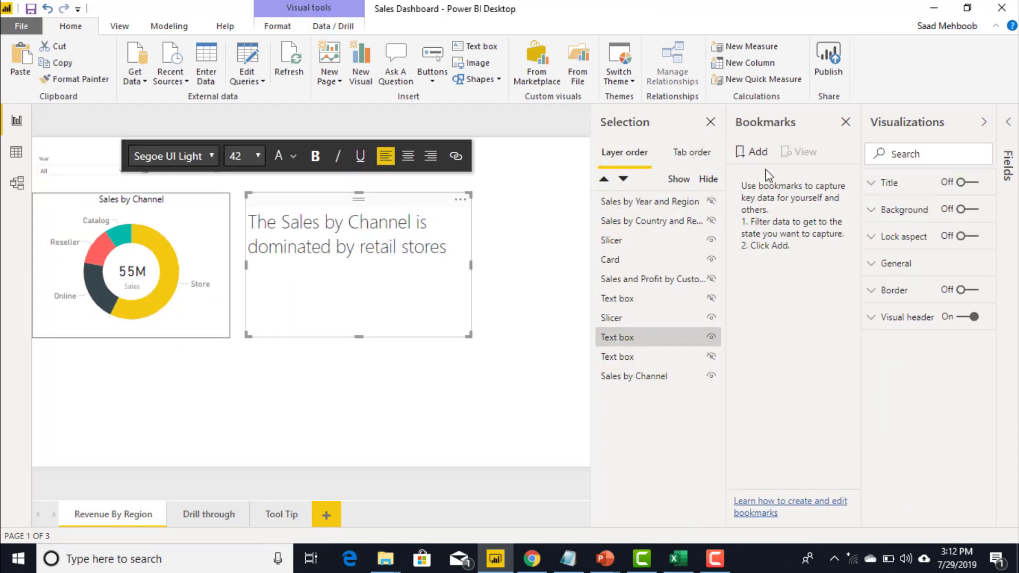
left_click(967, 209)
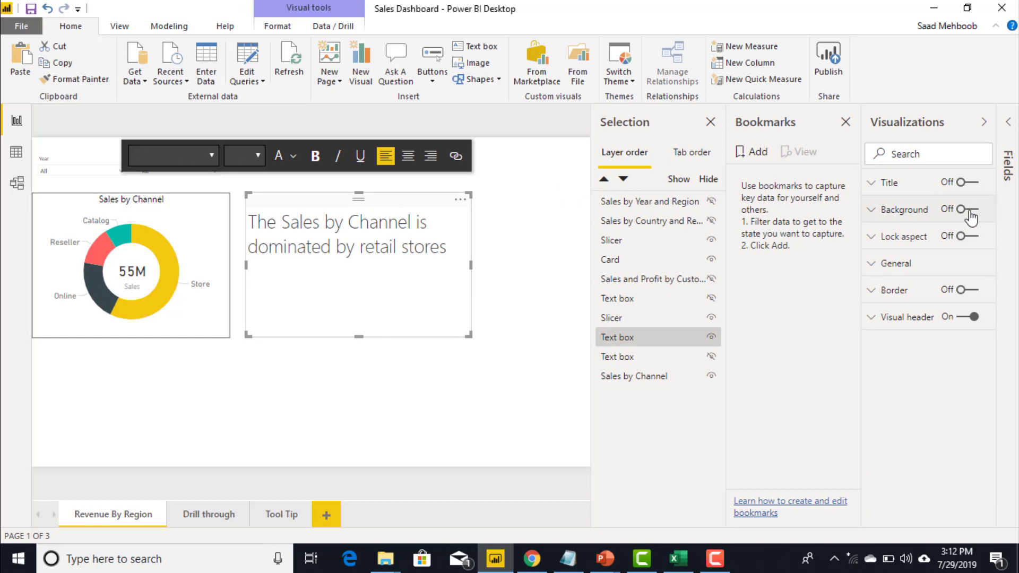
left_click(929, 215)
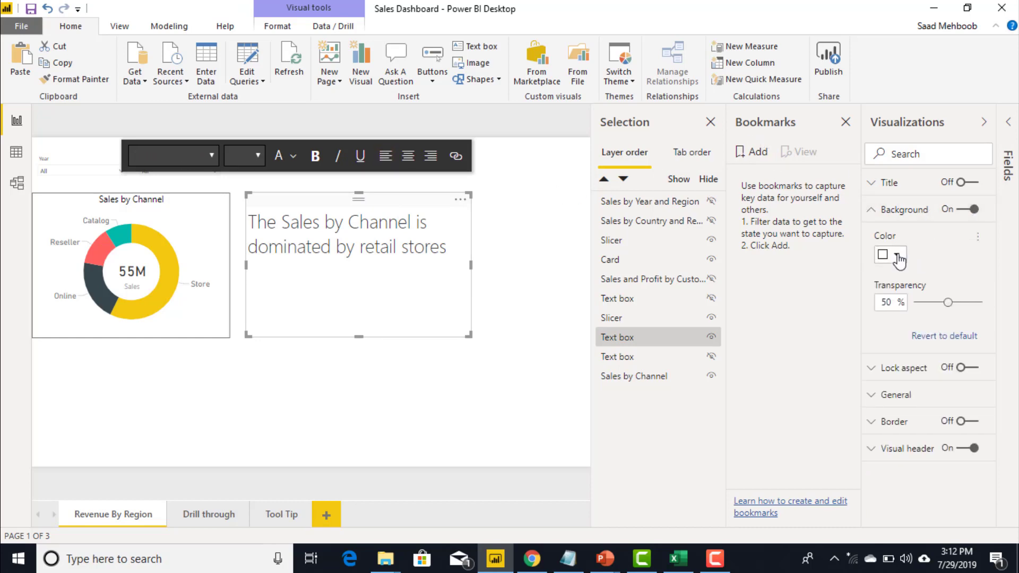
left_click(889, 254)
left_click(897, 306)
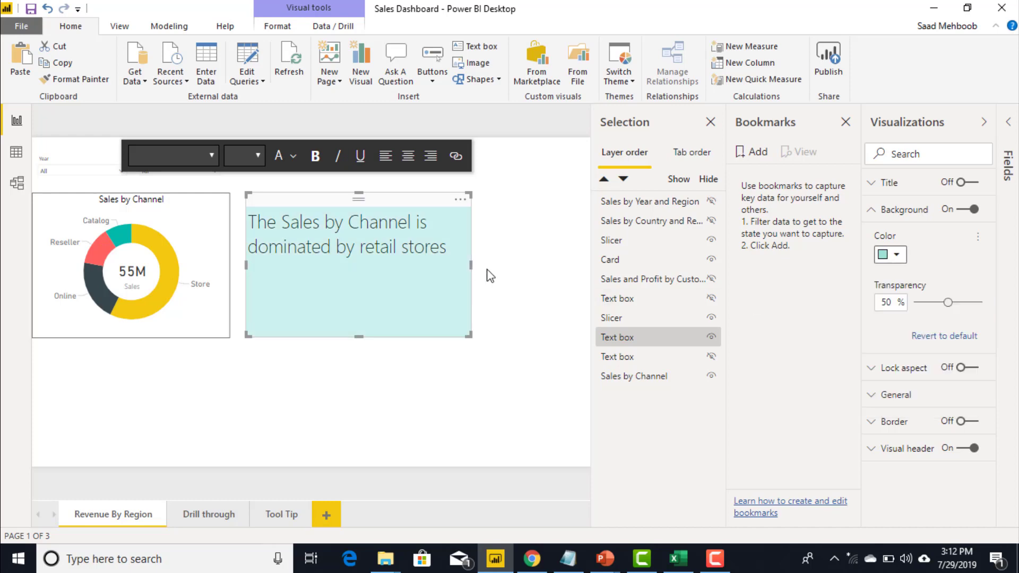
left_click(504, 269)
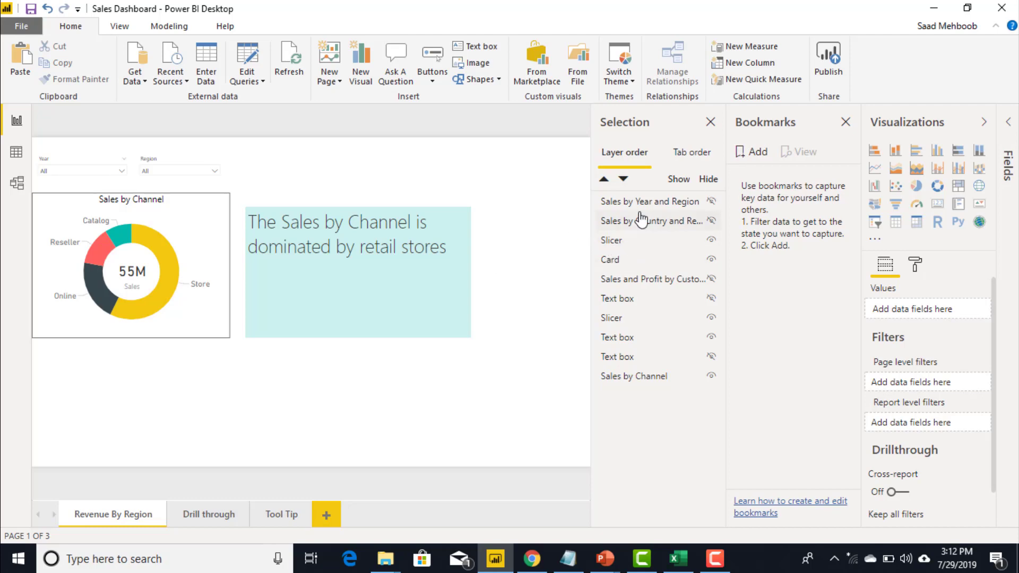
- Show the World Wide Exporters LLC title and save the current view as a bookmark named "Channel"
left_click(674, 300)
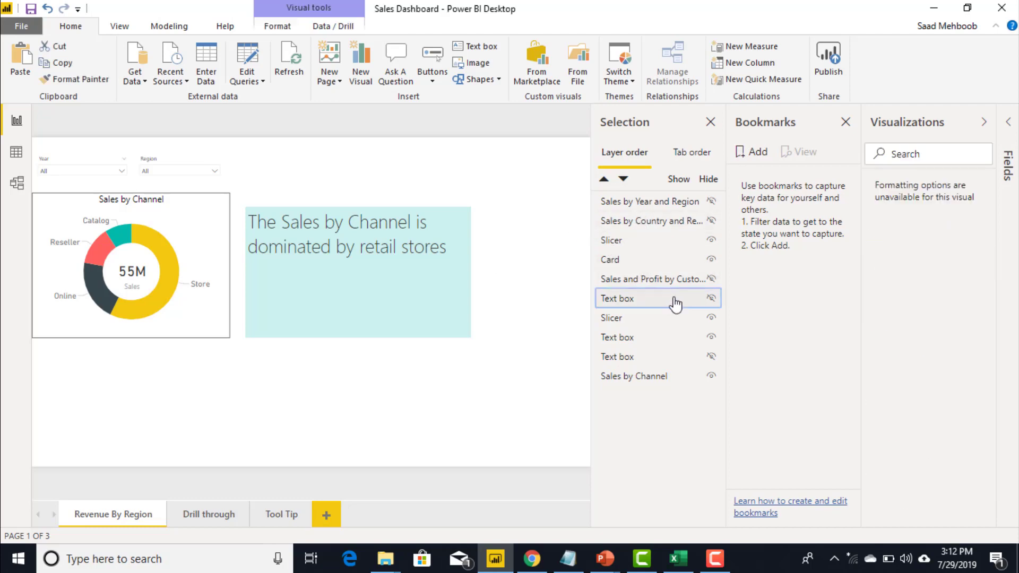
left_click(705, 298)
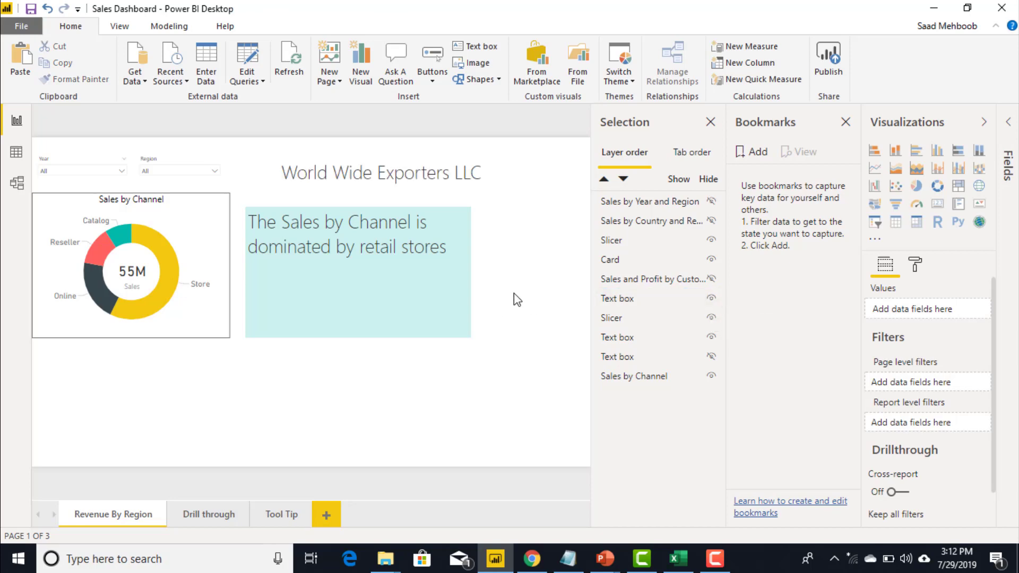
left_click(757, 154)
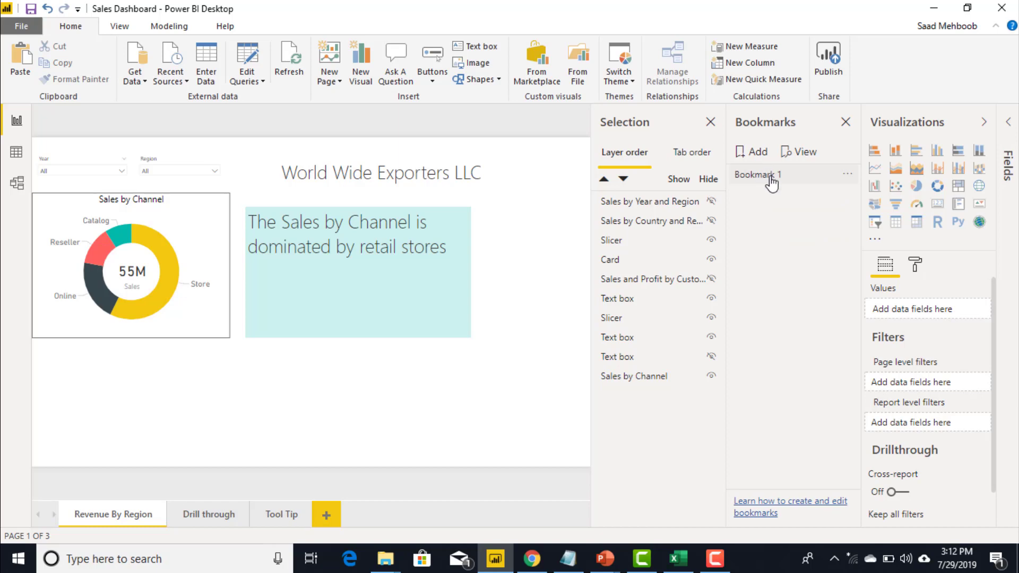
double_click(771, 178)
type("Ch")
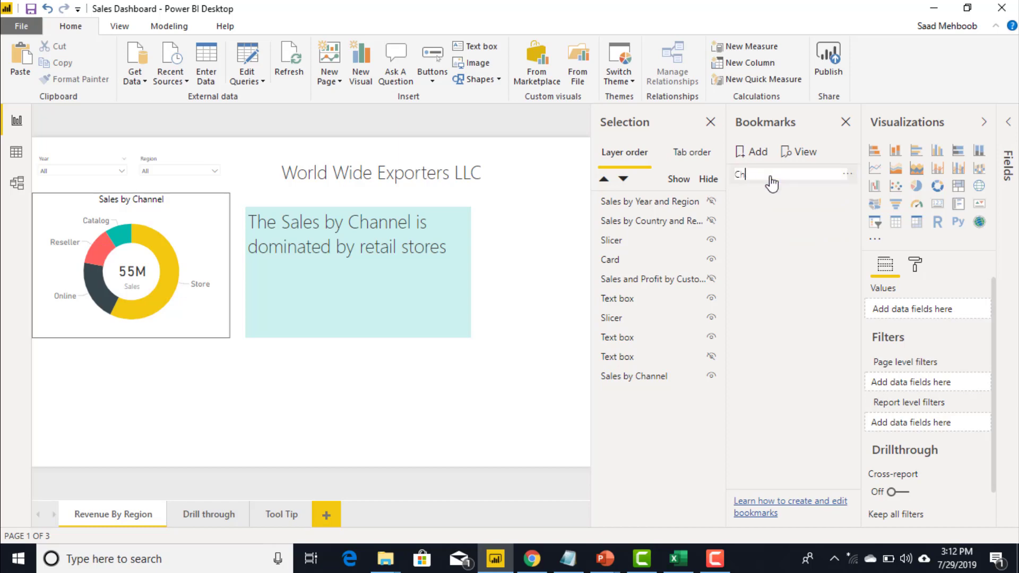
type("annel")
key("Return")
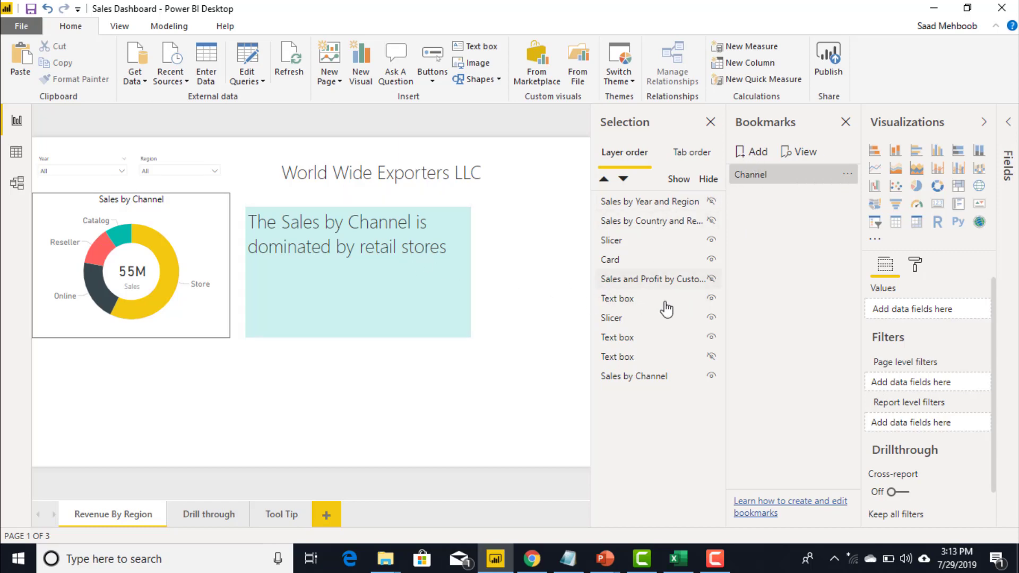
- Hide the retail stores comment text box and show the Sales by Country and Region map
left_click(711, 363)
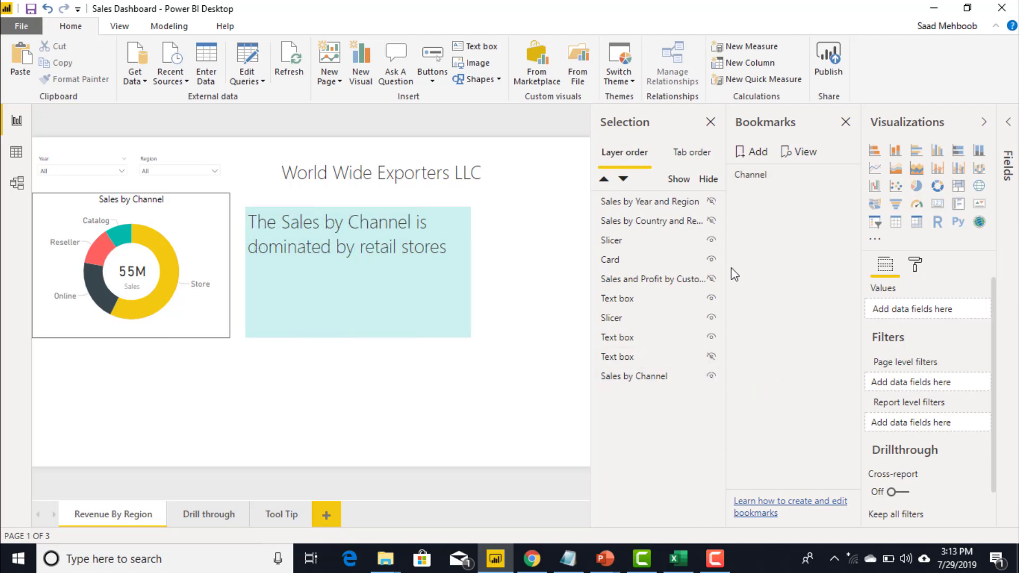
left_click(711, 338)
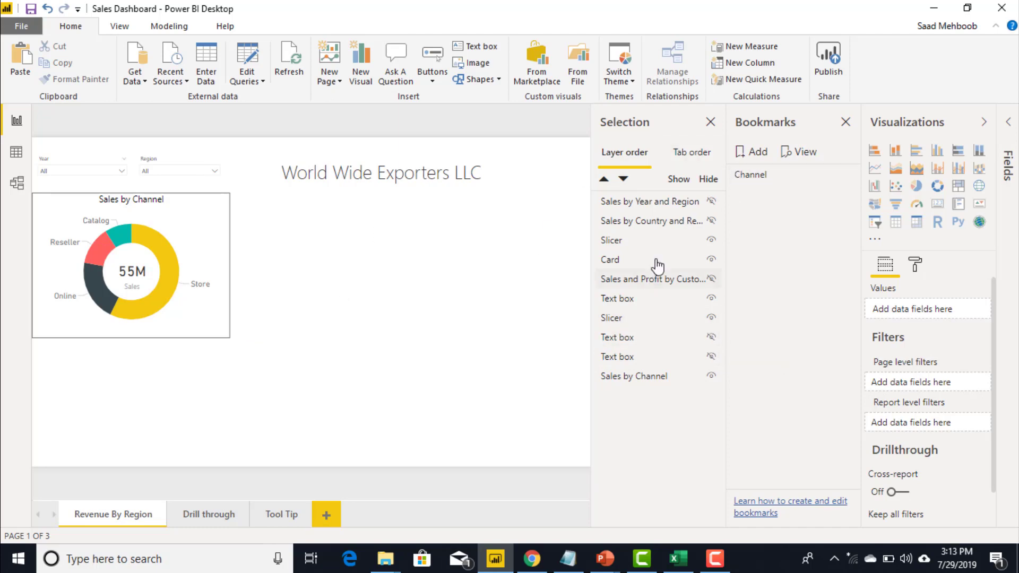
left_click(712, 202)
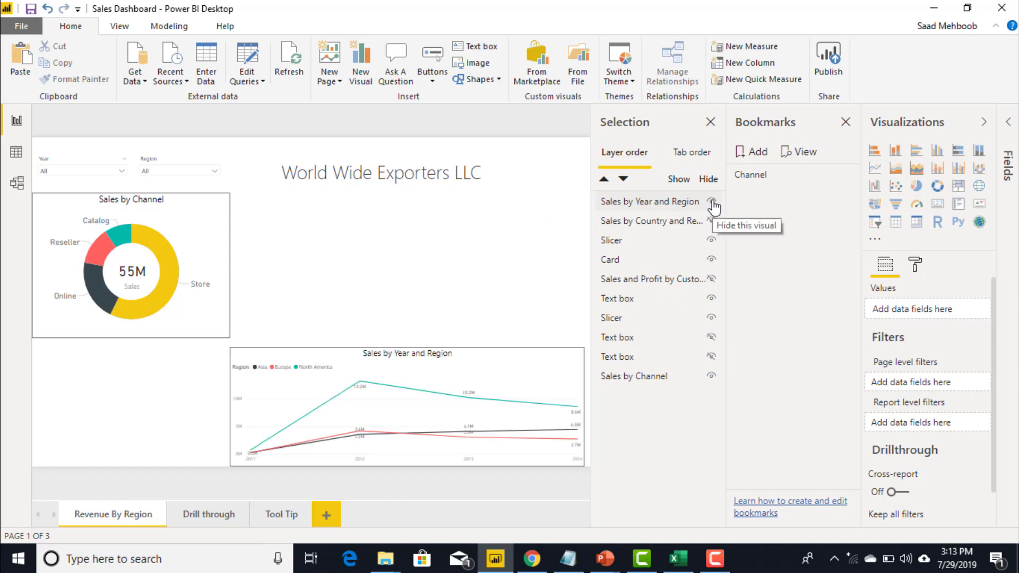
left_click(711, 203)
left_click(711, 221)
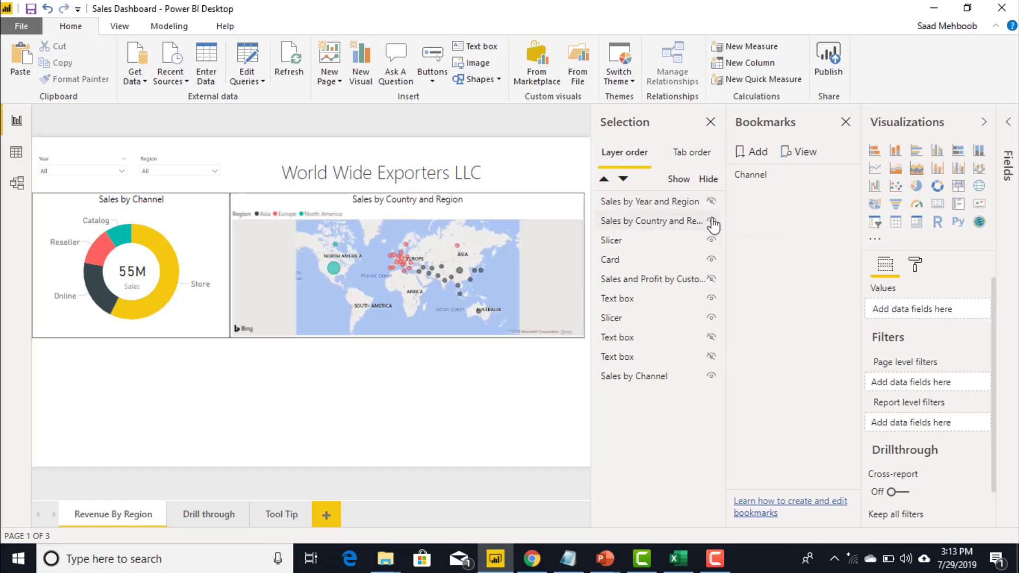
- Save the current view as a second bookmark named "channel and region"
left_click(755, 152)
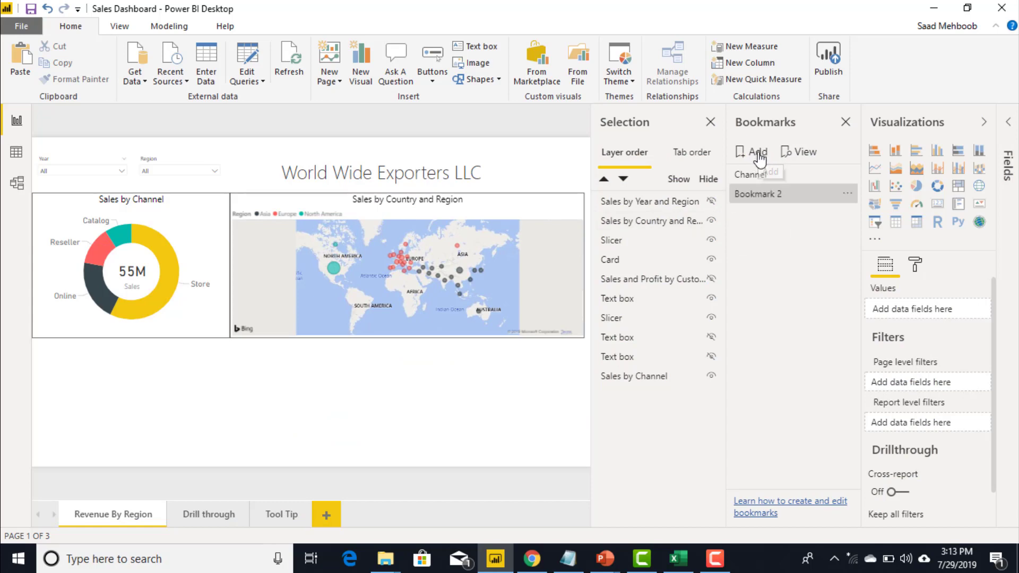
double_click(770, 196)
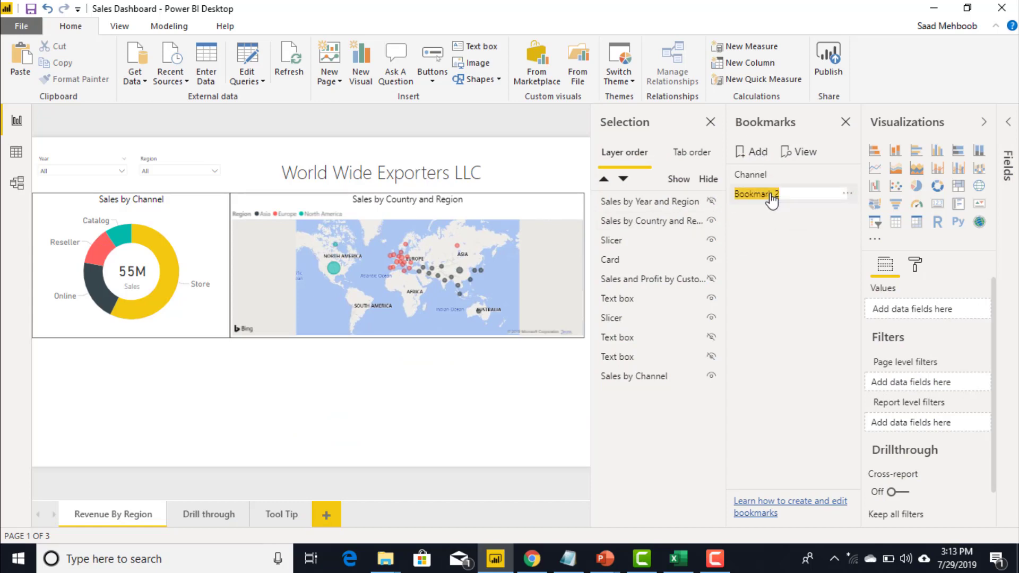
type("channel and region")
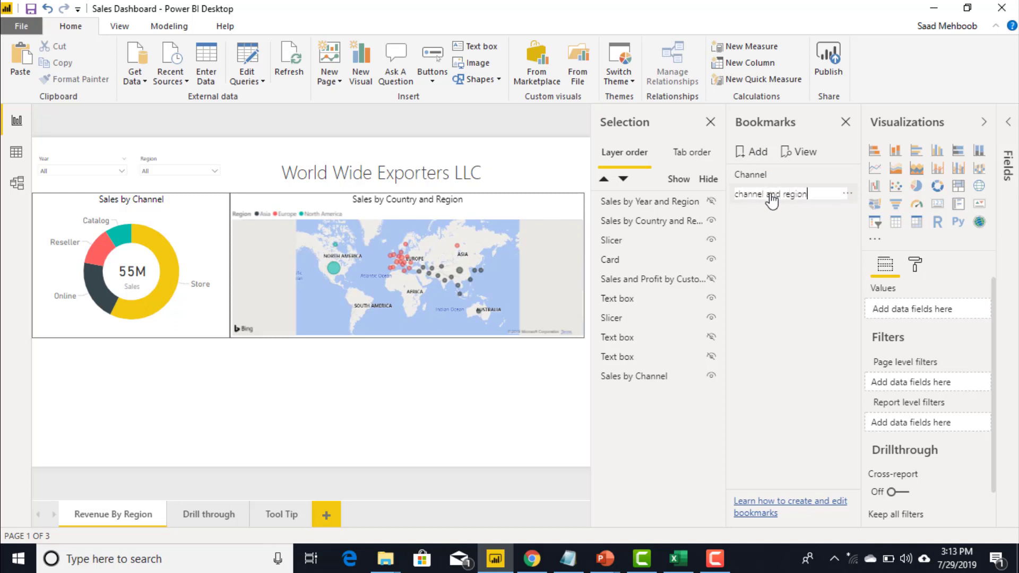
key("Return")
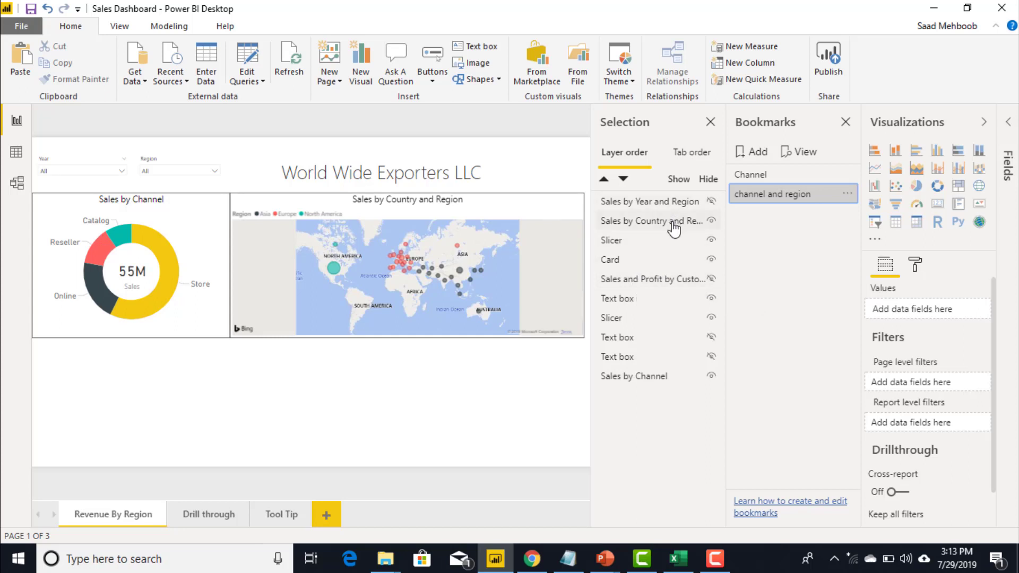
- Show the Sales and Profit by Customer chart and save the view as a bookmark named "chanell region and customer"
left_click(711, 279)
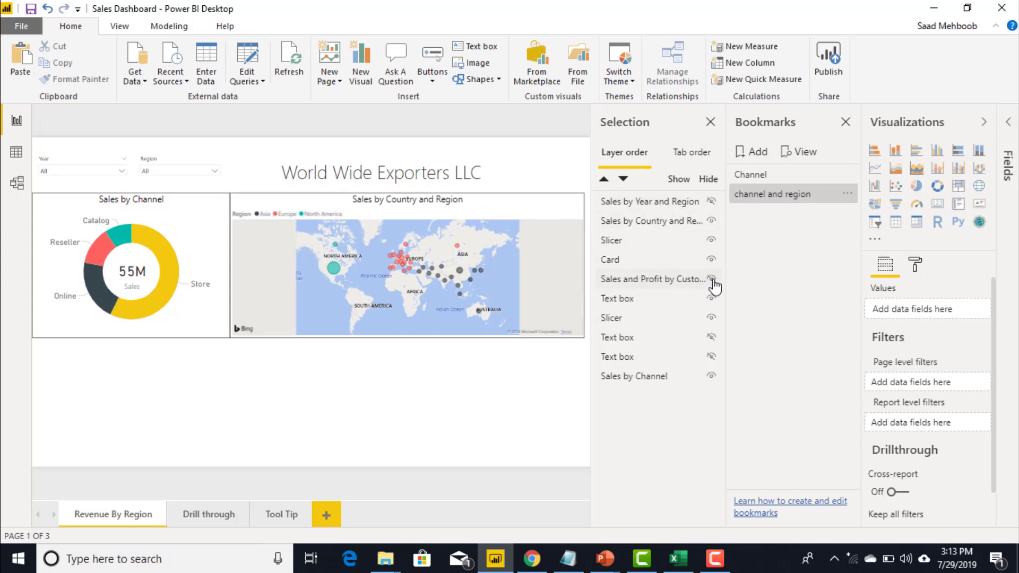
left_click(752, 153)
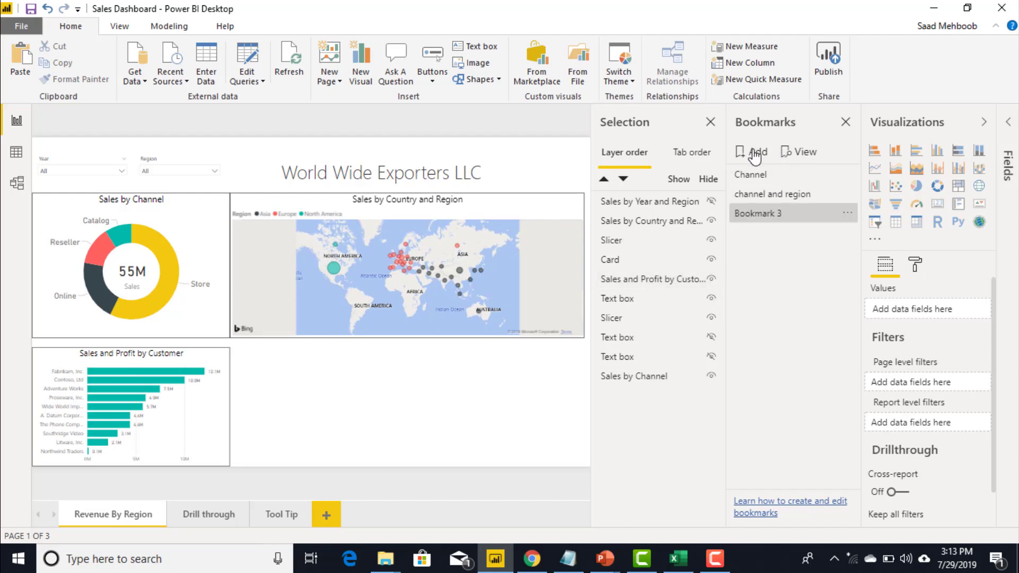
double_click(754, 214)
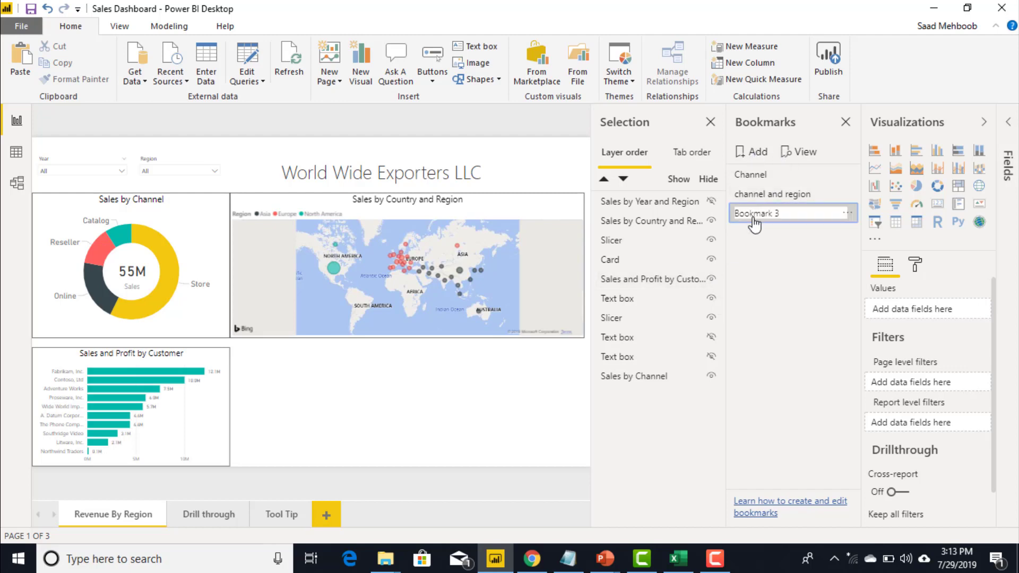
type("chanell region and customer")
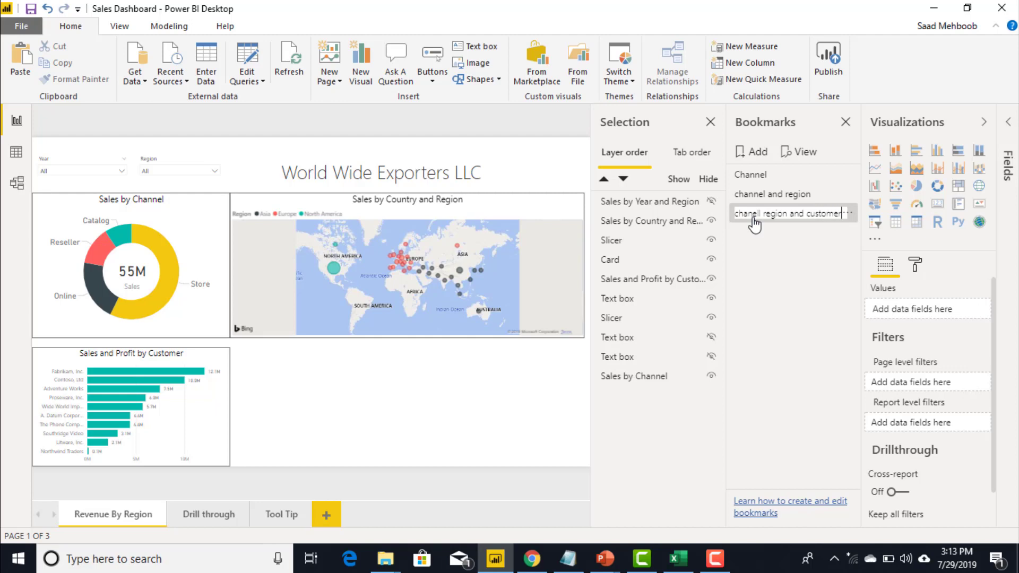
key("Return")
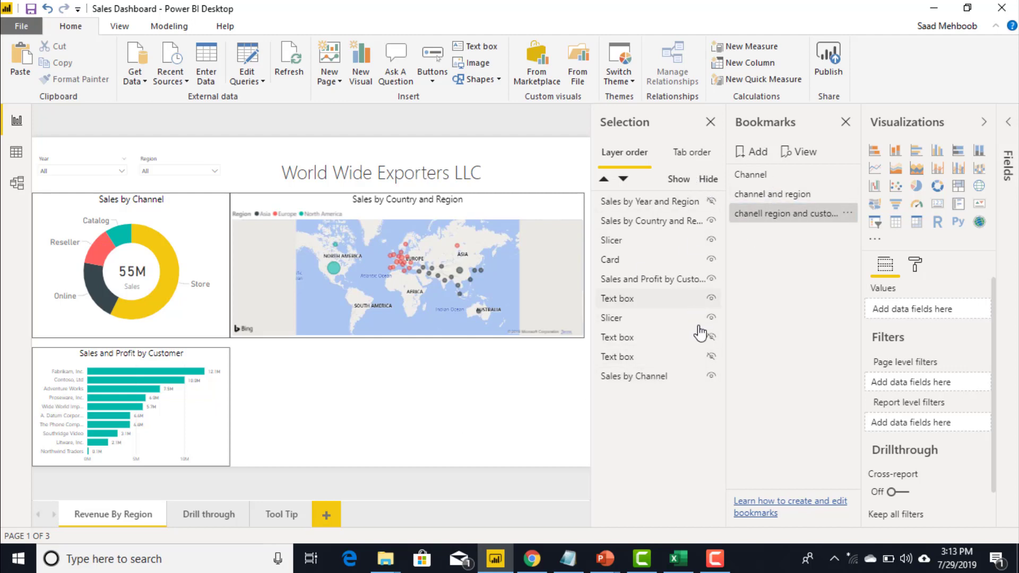
- Show the Sales by Year and Region chart and save the full view as a bookmark named "All"
left_click(712, 201)
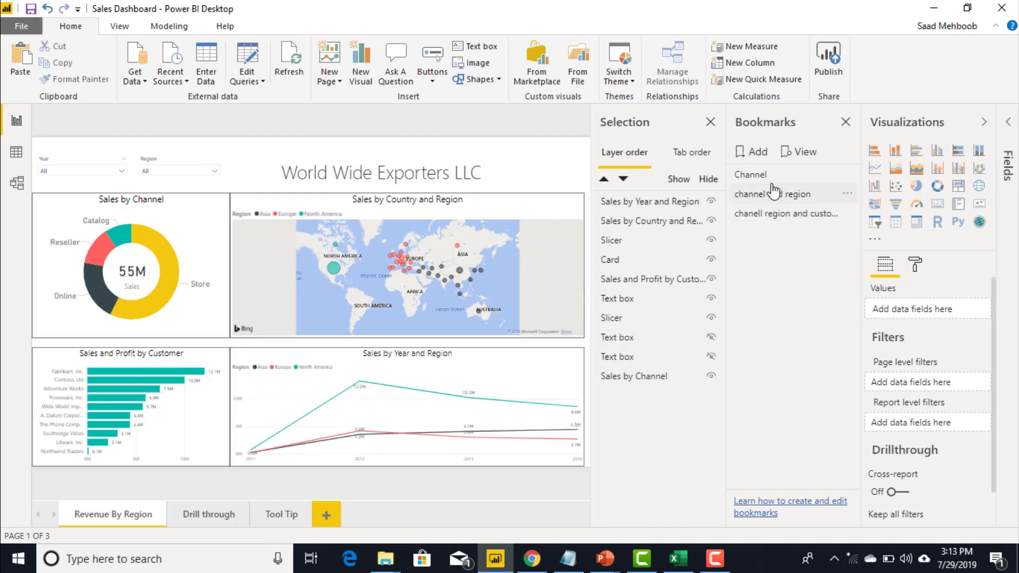
left_click(753, 152)
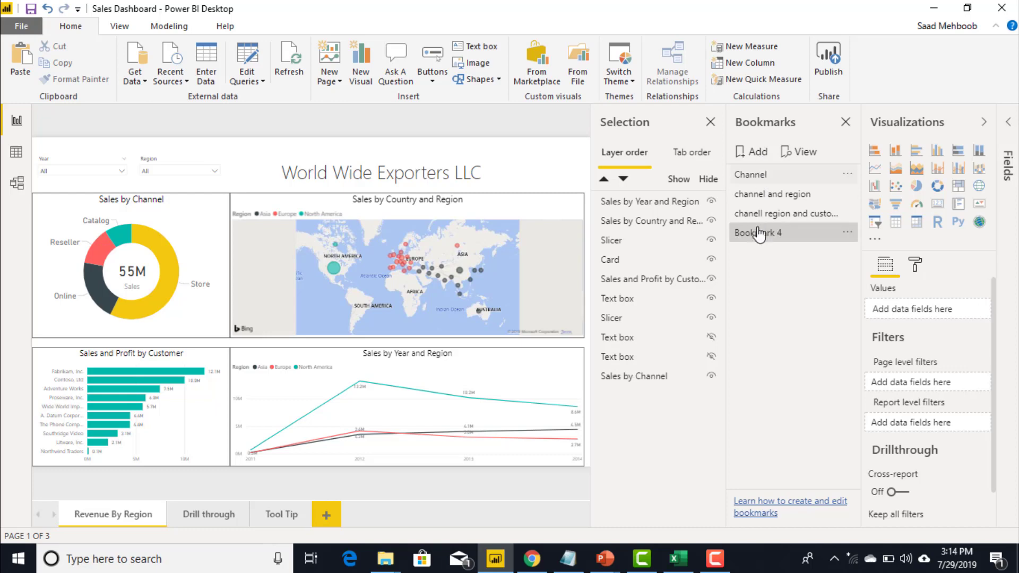
double_click(756, 234)
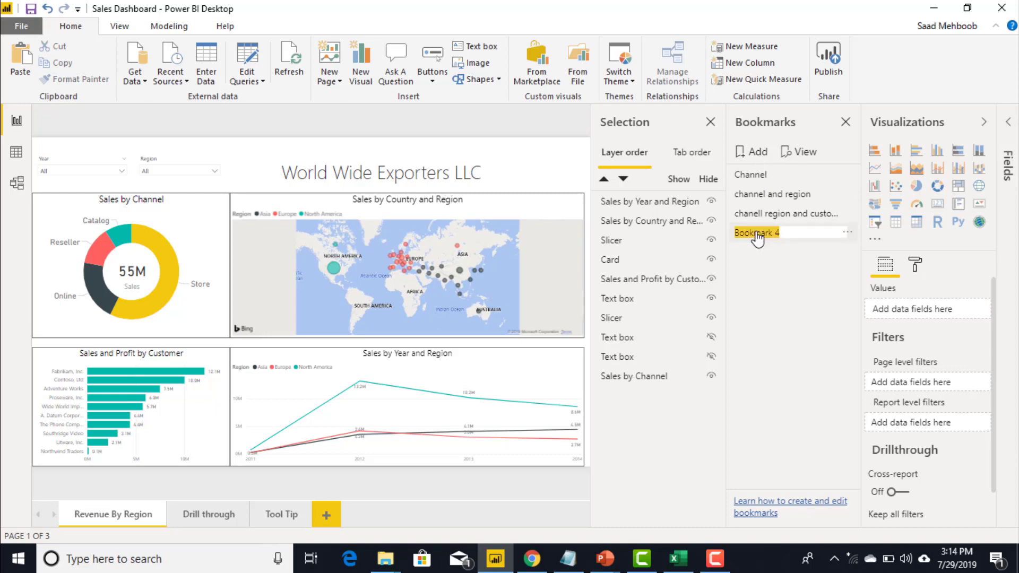
type("All")
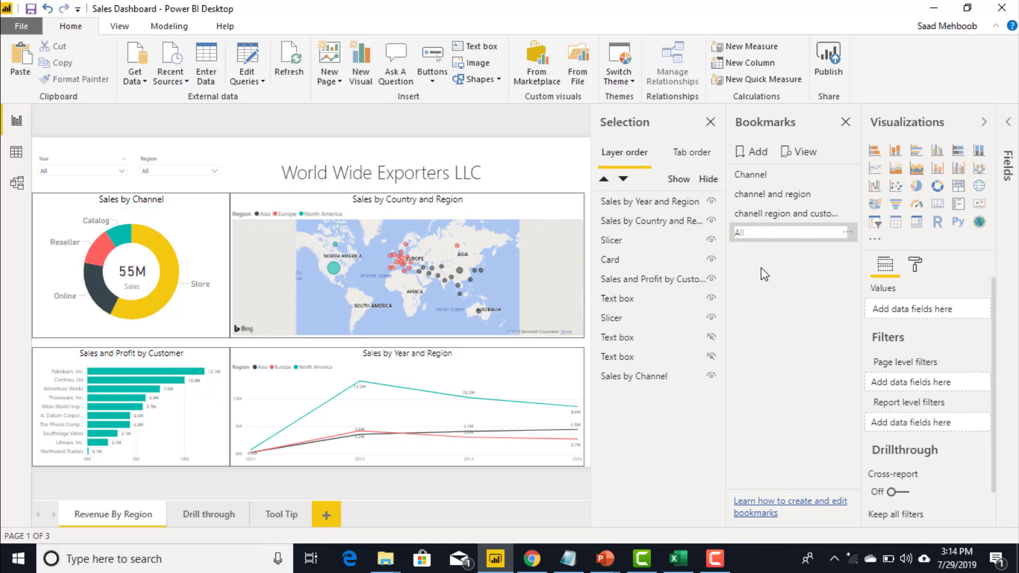
key("Return")
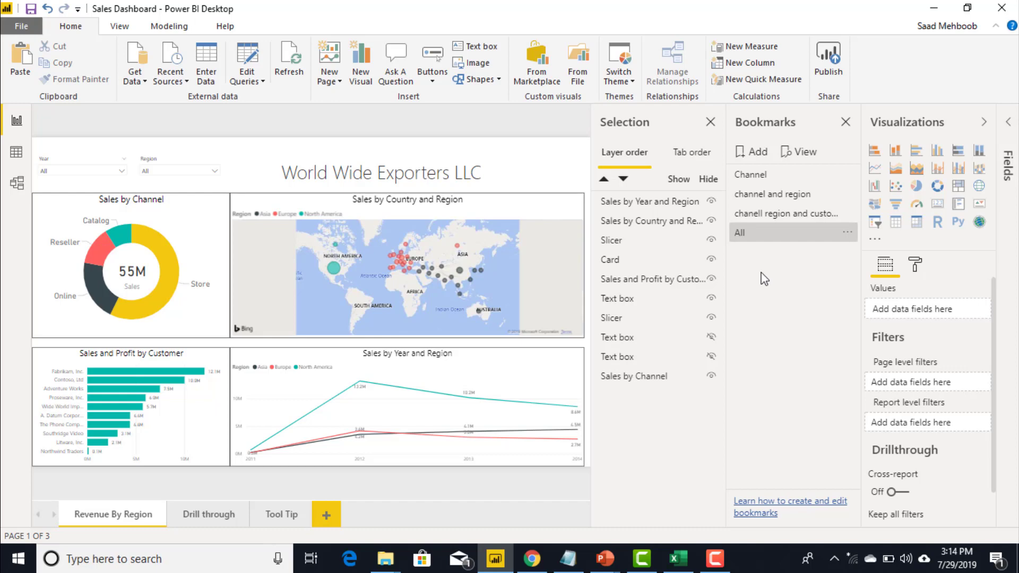
- Start the bookmark slideshow with the Selection, Visualizations and Bookmarks panes out of the way
left_click(710, 122)
left_click(983, 123)
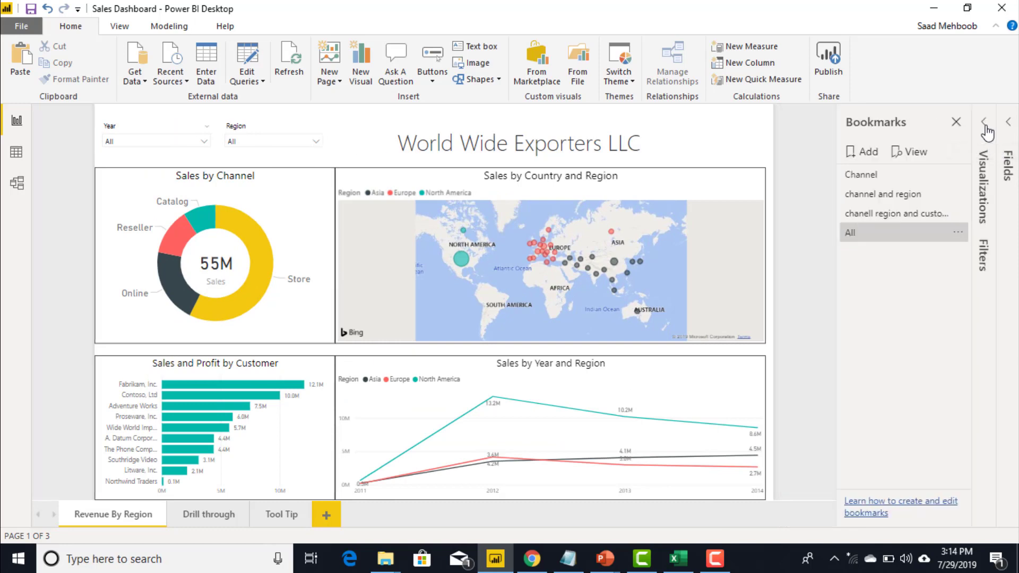
left_click(913, 153)
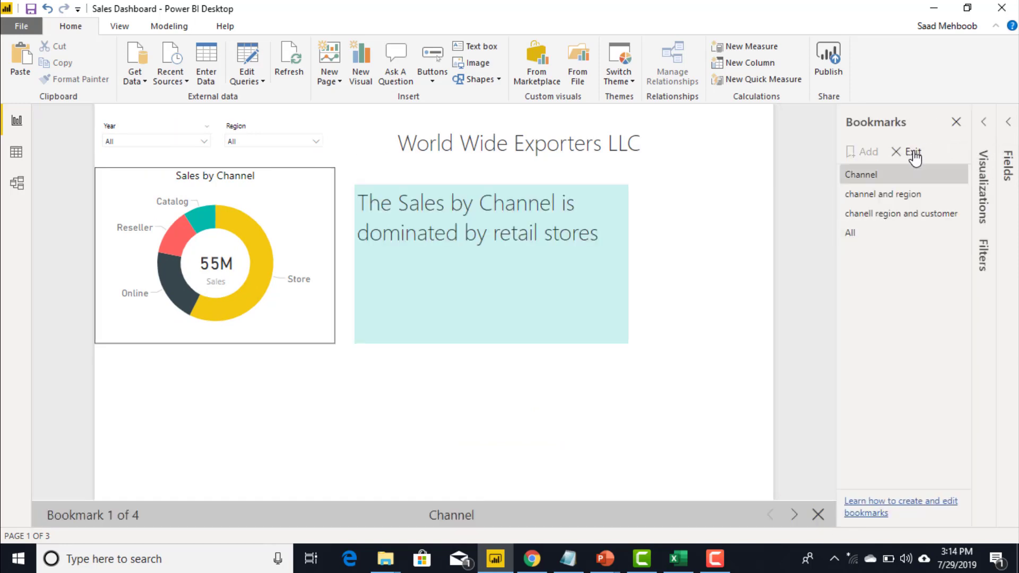
left_click(956, 127)
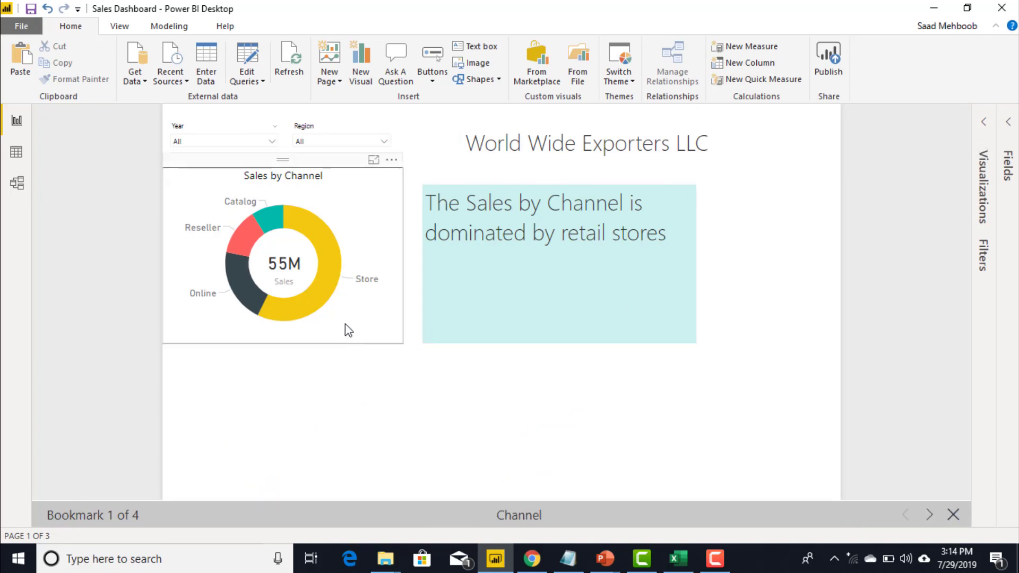
- Highlight the Store slice of the Sales by Channel chart in the Channel bookmark and clear the highlight
mouse_move(327, 303)
left_click(332, 282)
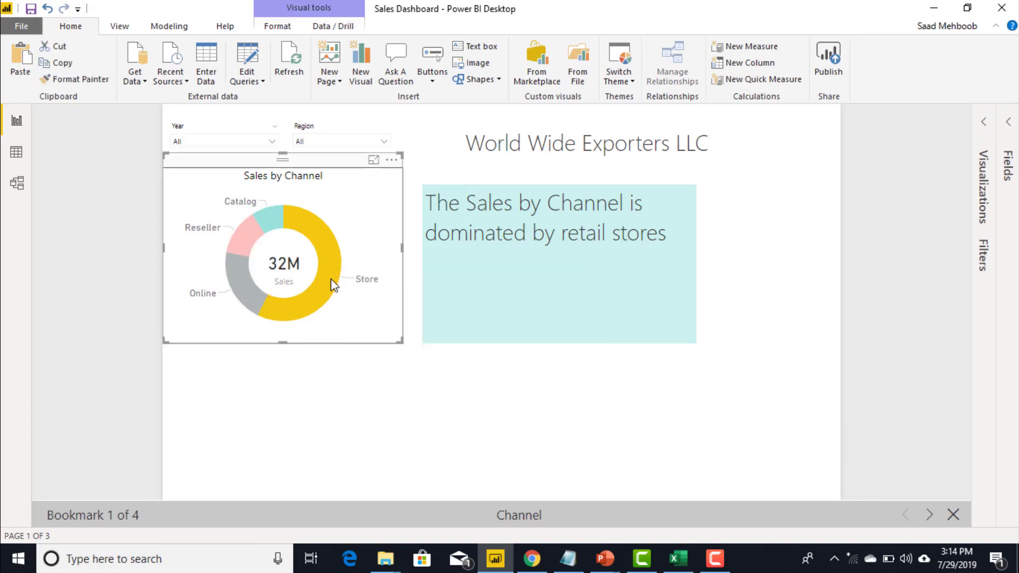
left_click(355, 315)
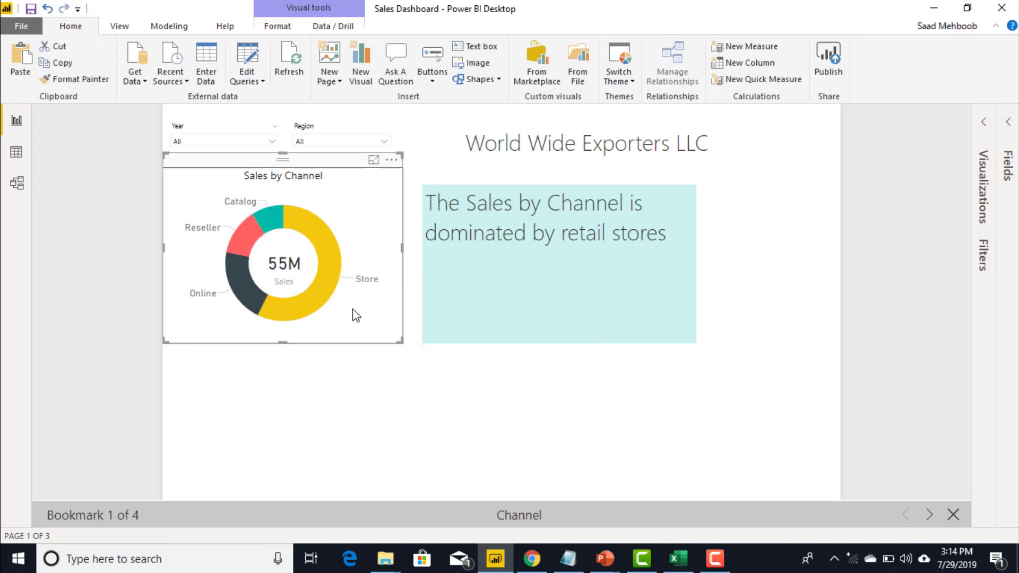
- Advance the slideshow to the "channel and region" bookmark and highlight the Store slice to examine its effect and tooltip
left_click(929, 514)
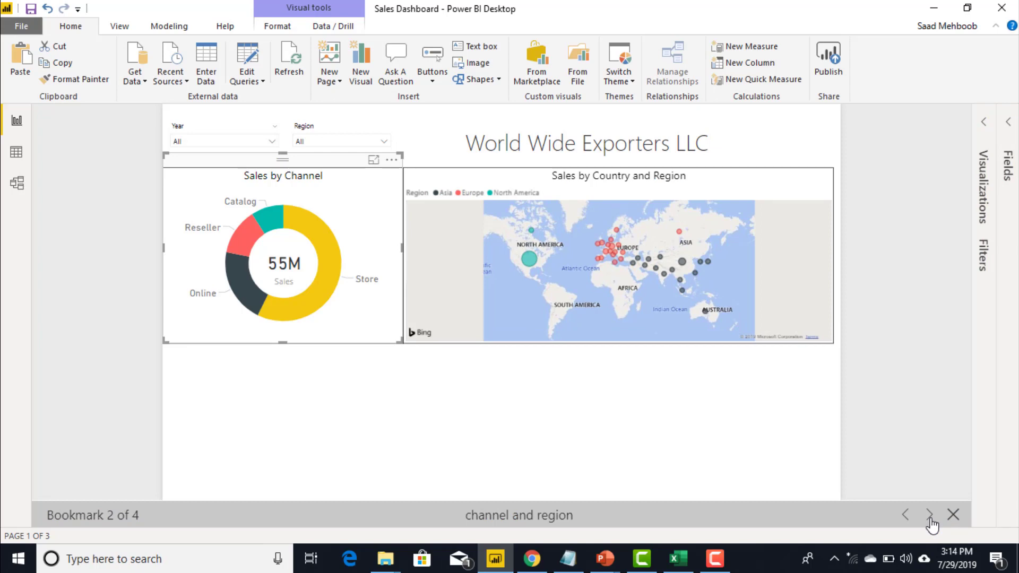
left_click(291, 299)
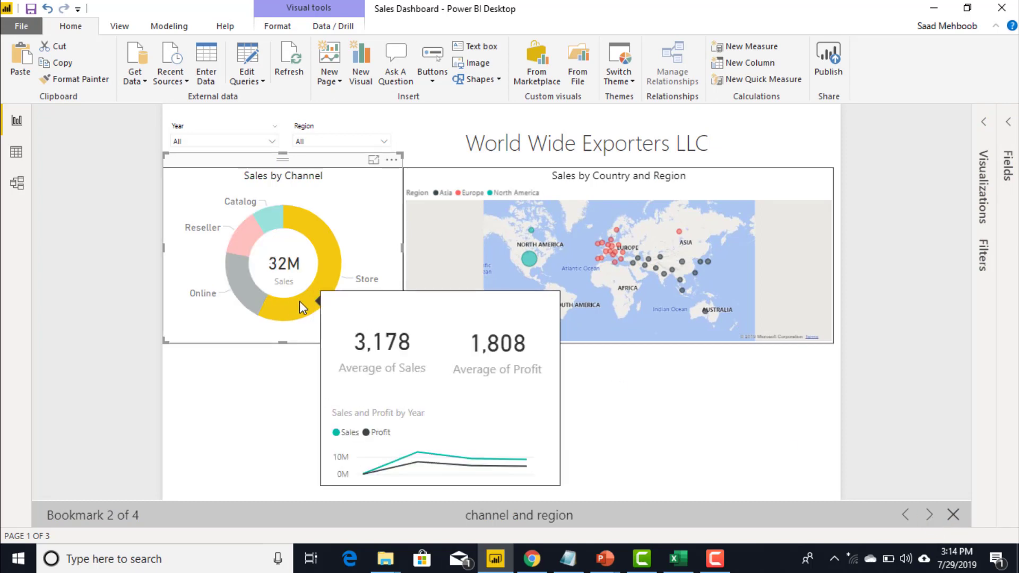
left_click(299, 301)
left_click(299, 301)
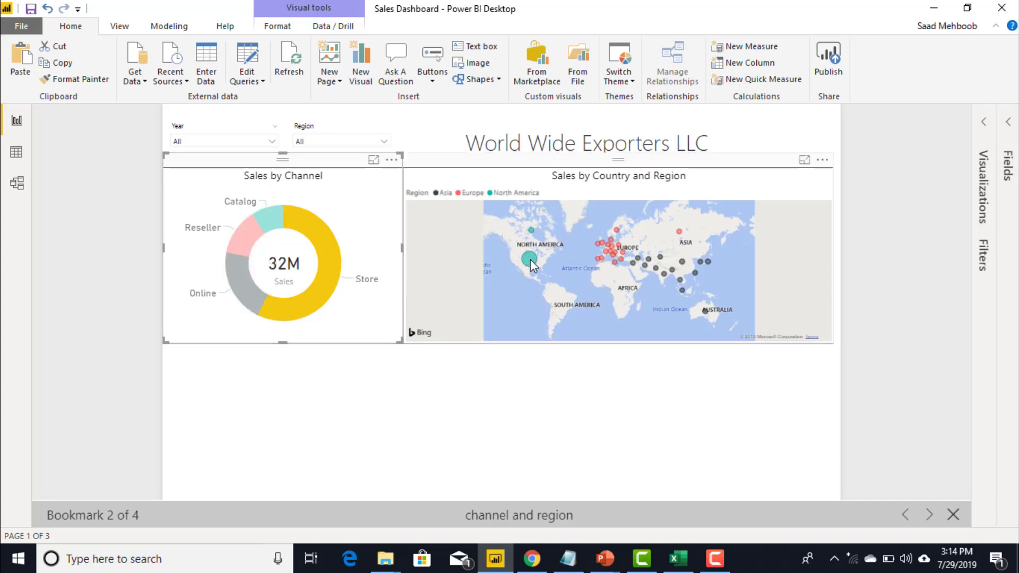
mouse_move(300, 306)
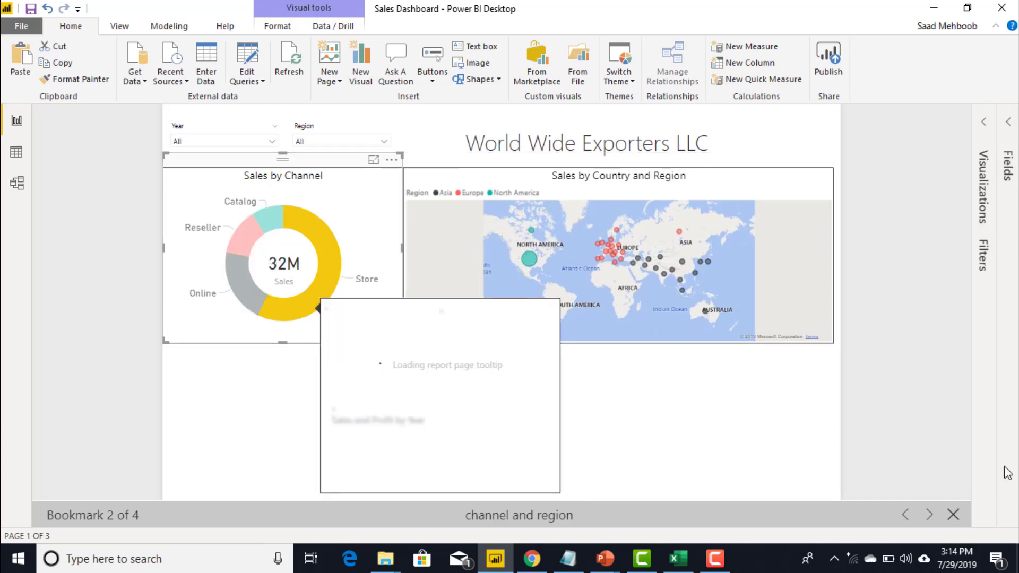
- Advance the slideshow through the "chanell region and customer" bookmark to the "All" bookmark
left_click(929, 515)
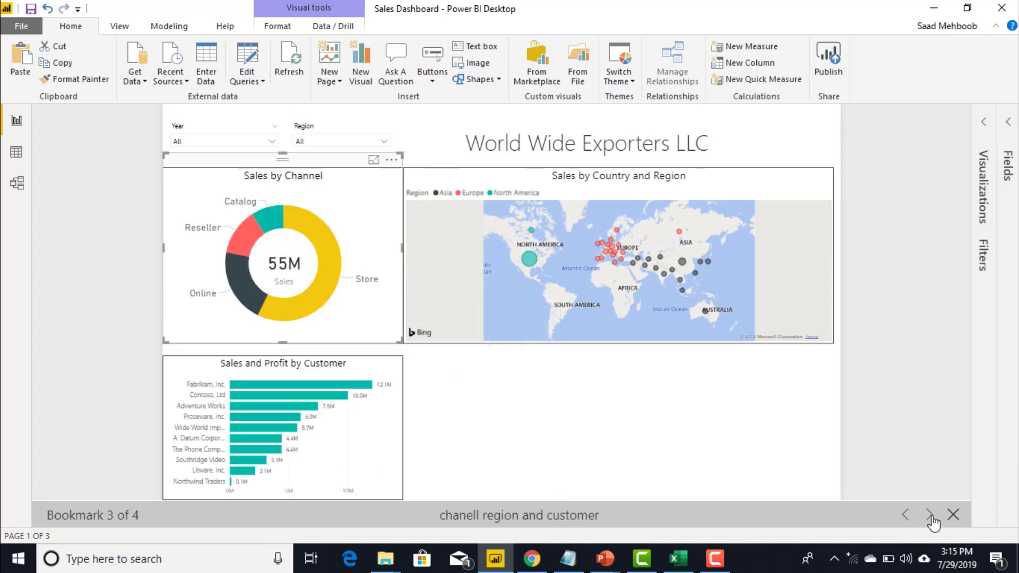
left_click(930, 516)
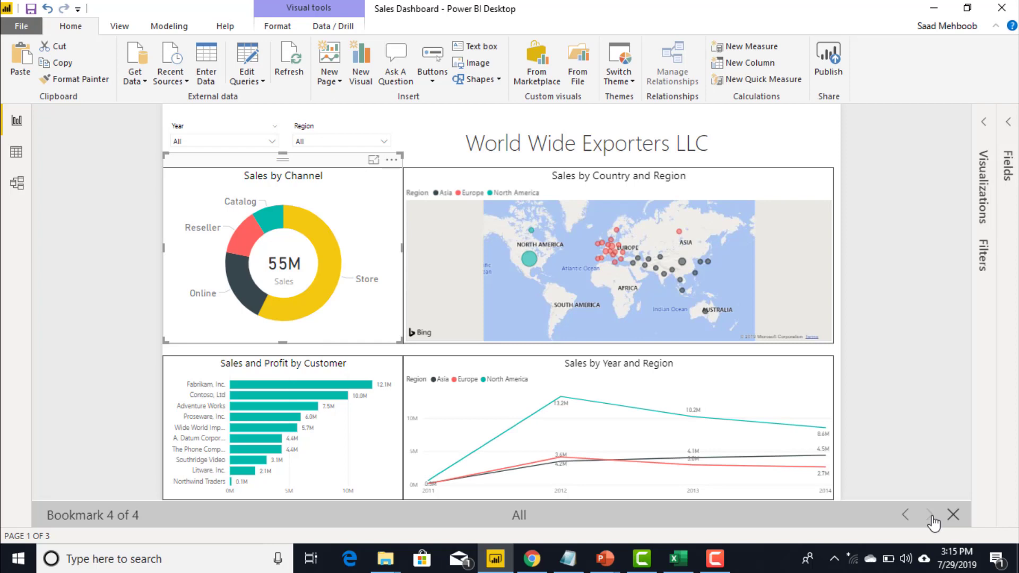